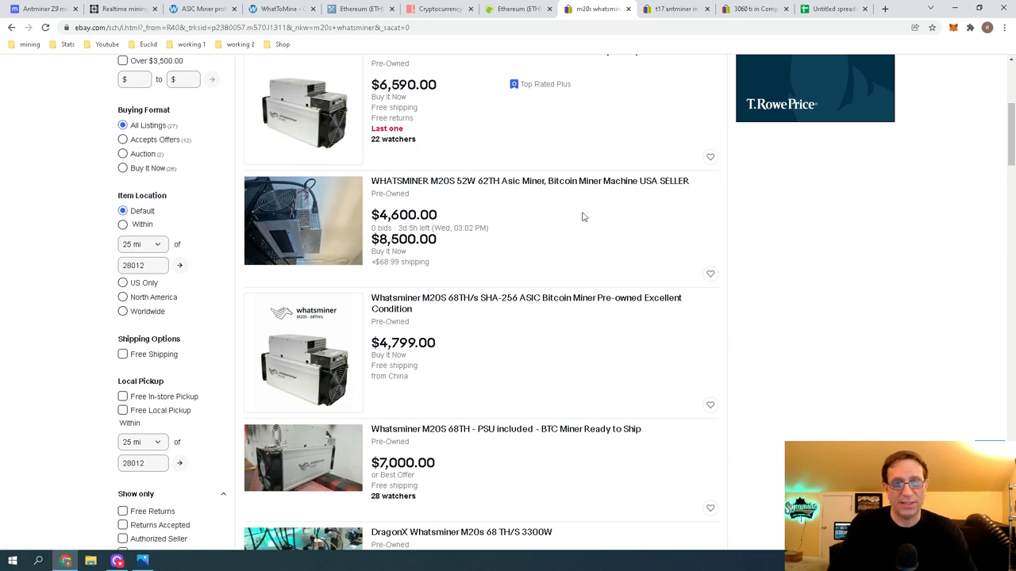
Examine the eBay prices for the Antminer T17 and brand-new RTX 3060 Ti cards, and compare them with the mining cost spreadsheet
{"action": "left_click", "coordinate": [667, 10]}
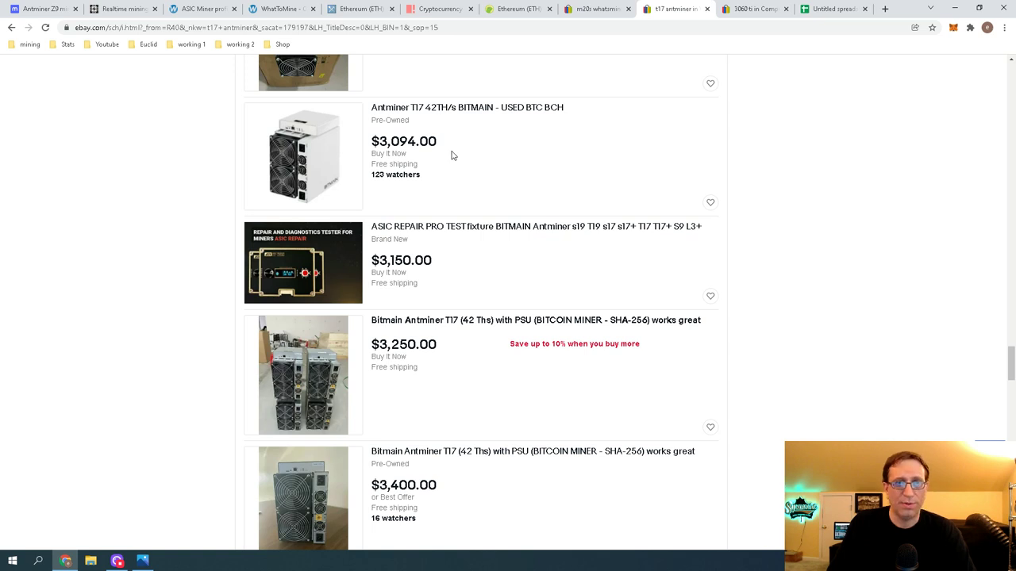
{"action": "left_click", "coordinate": [756, 8]}
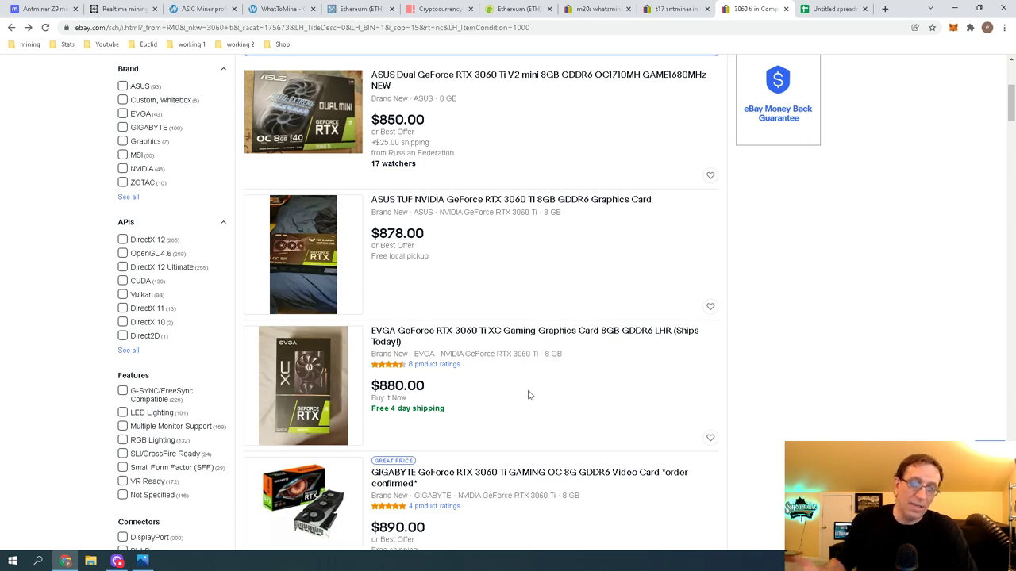
{"action": "scroll", "coordinate": [529, 395], "scroll_direction": "down", "scroll_amount": 4}
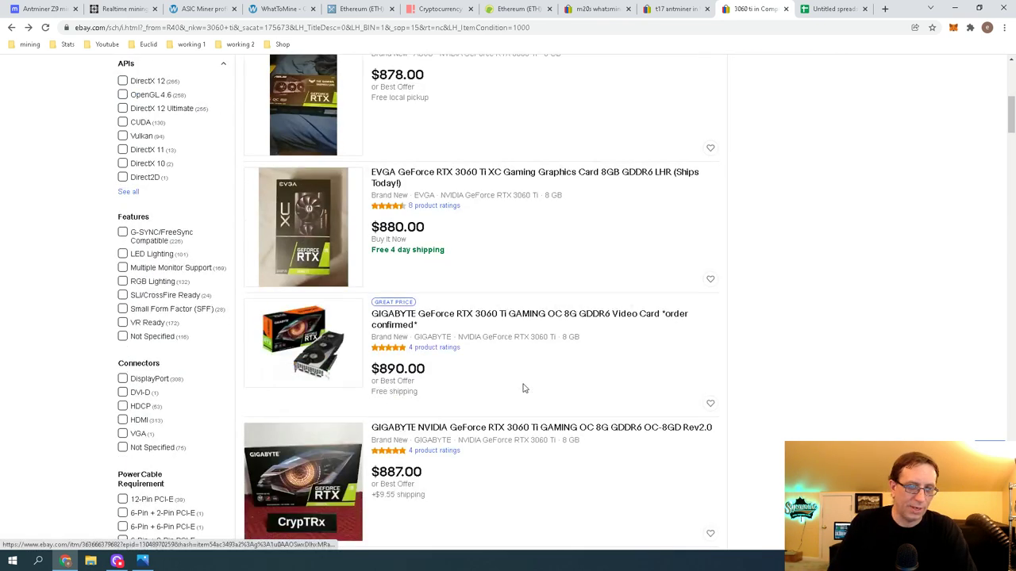
{"action": "scroll", "coordinate": [542, 359], "scroll_direction": "down", "scroll_amount": 2}
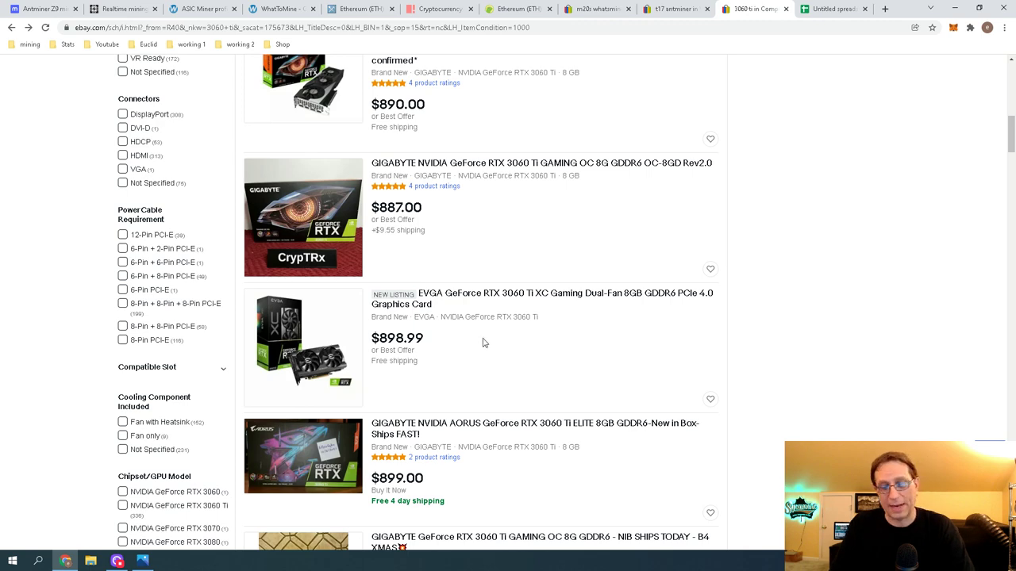
{"action": "scroll", "coordinate": [490, 342], "scroll_direction": "down", "scroll_amount": 2}
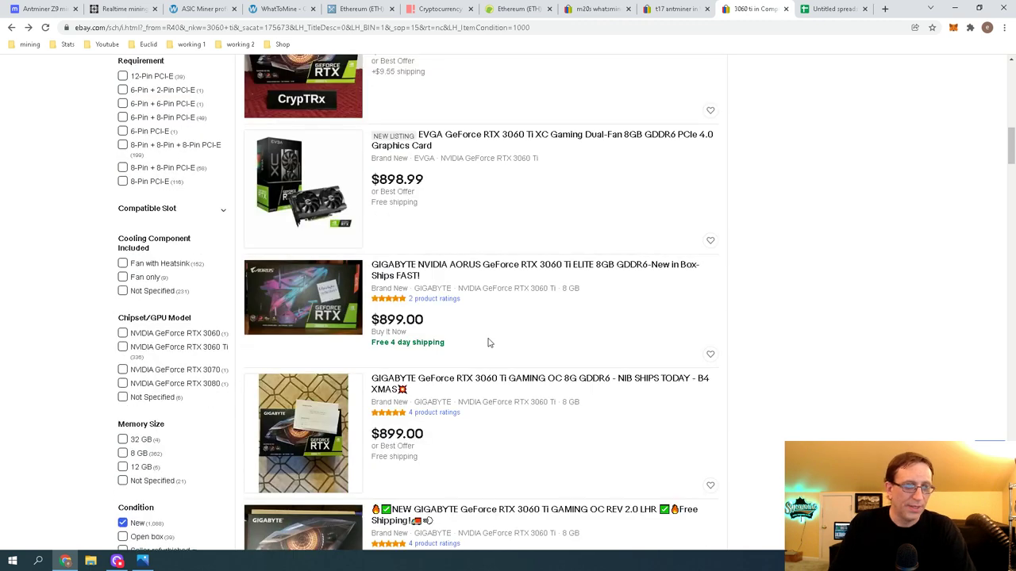
{"action": "scroll", "coordinate": [489, 342], "scroll_direction": "up", "scroll_amount": 8}
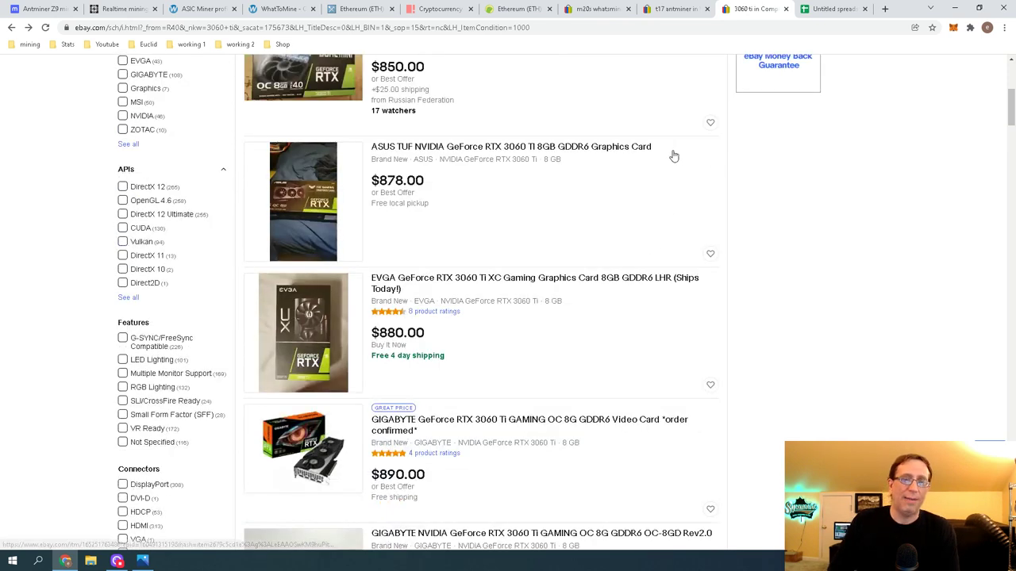
{"action": "left_click", "coordinate": [832, 8]}
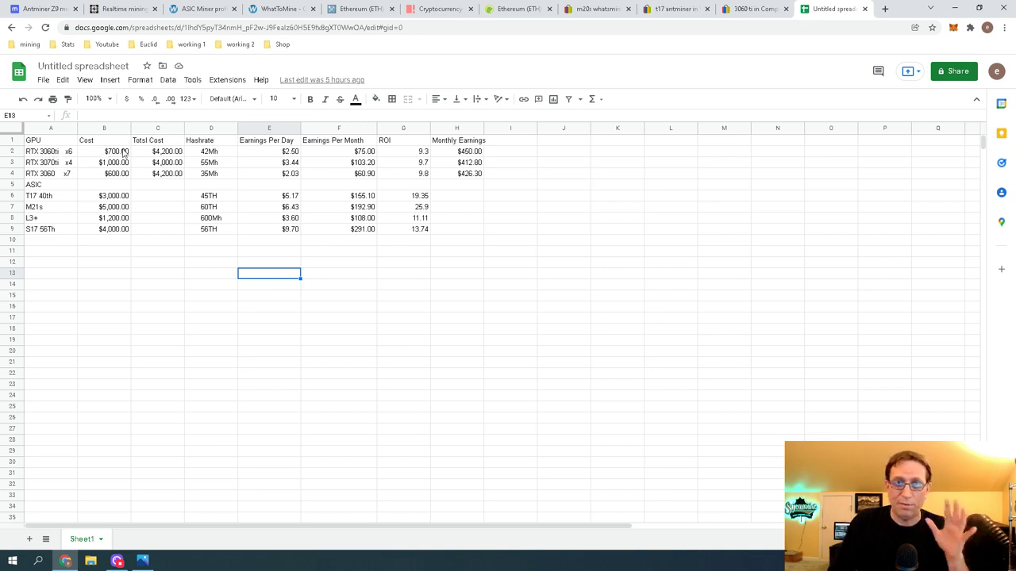
Return to the eBay RTX 3060 Ti results and review the prices of the cheapest new cards
{"action": "left_click", "coordinate": [732, 14]}
{"action": "scroll", "coordinate": [496, 190], "scroll_direction": "up", "scroll_amount": 2}
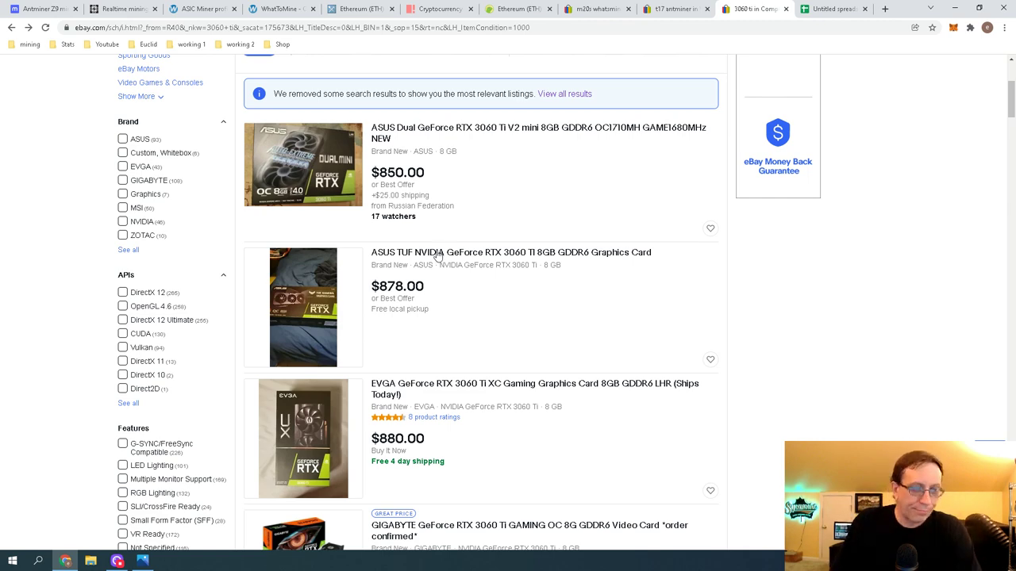
{"action": "scroll", "coordinate": [408, 305], "scroll_direction": "down", "scroll_amount": 2}
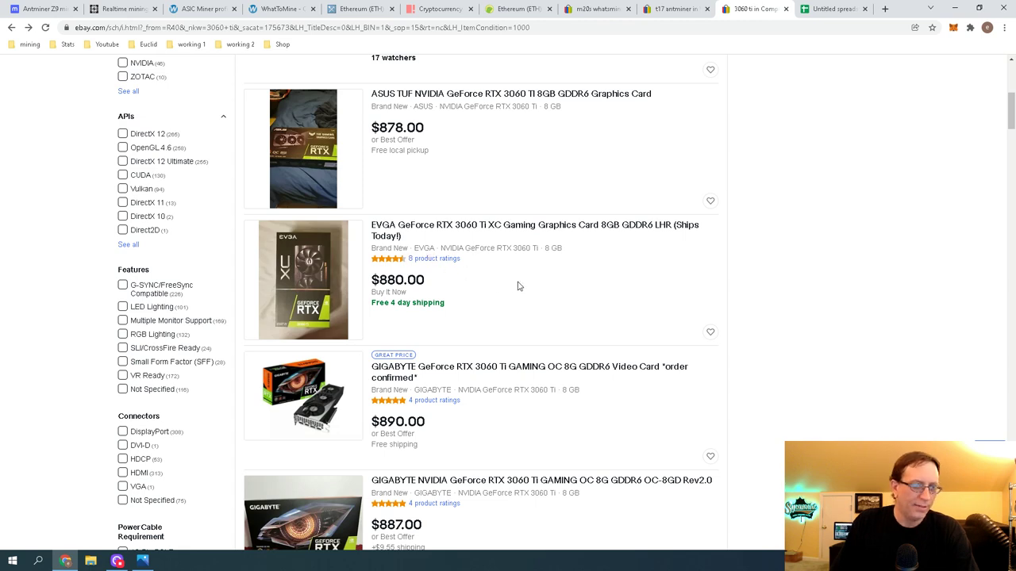
{"action": "scroll", "coordinate": [517, 286], "scroll_direction": "down", "scroll_amount": 1}
{"action": "scroll", "coordinate": [520, 286], "scroll_direction": "down", "scroll_amount": 1}
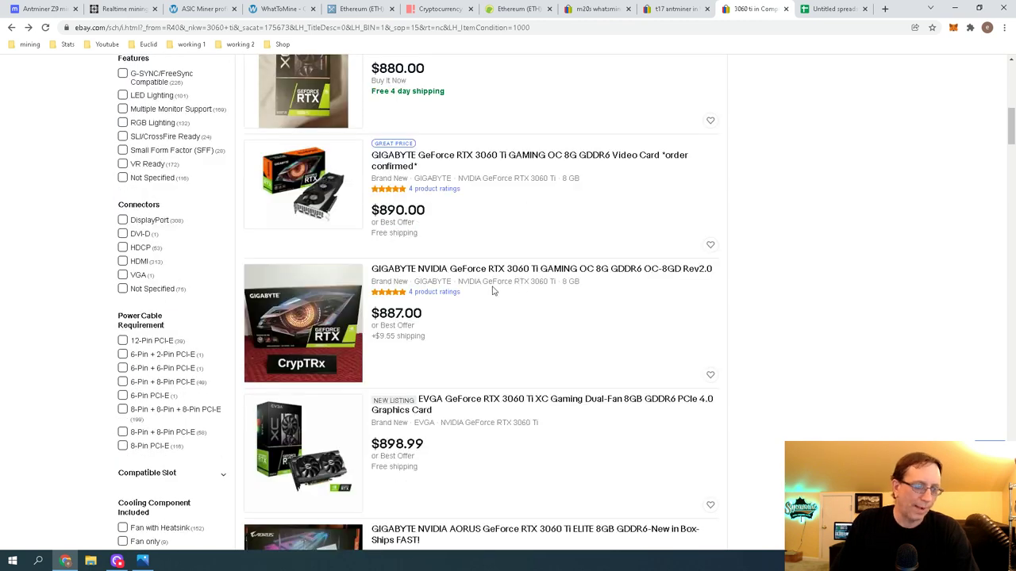
{"action": "scroll", "coordinate": [488, 283], "scroll_direction": "up", "scroll_amount": 2}
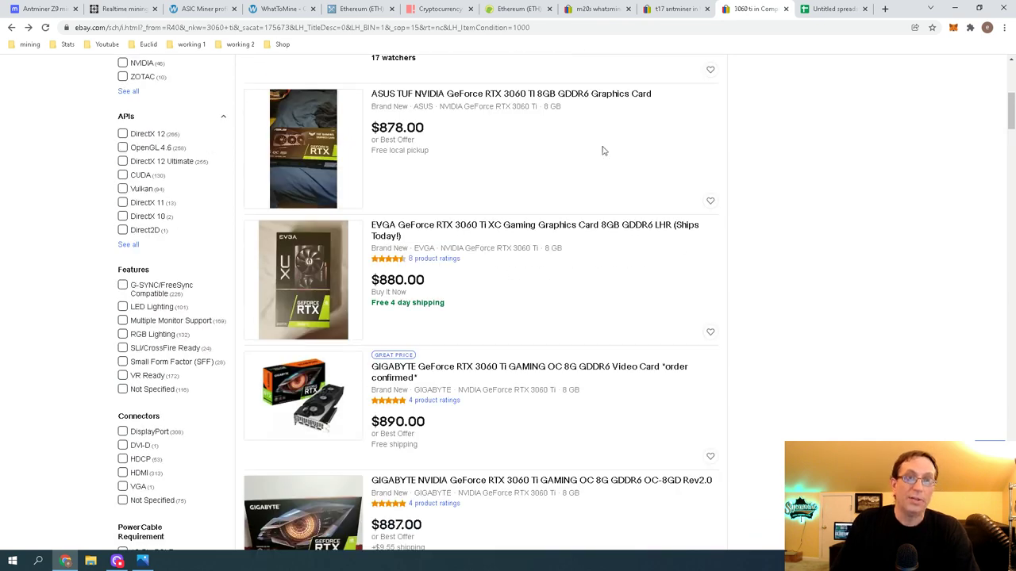
Compare the GPU and ASIC earnings in the spreadsheet with the one-month BTC and ETH performance on Coin360
{"action": "left_click", "coordinate": [834, 7]}
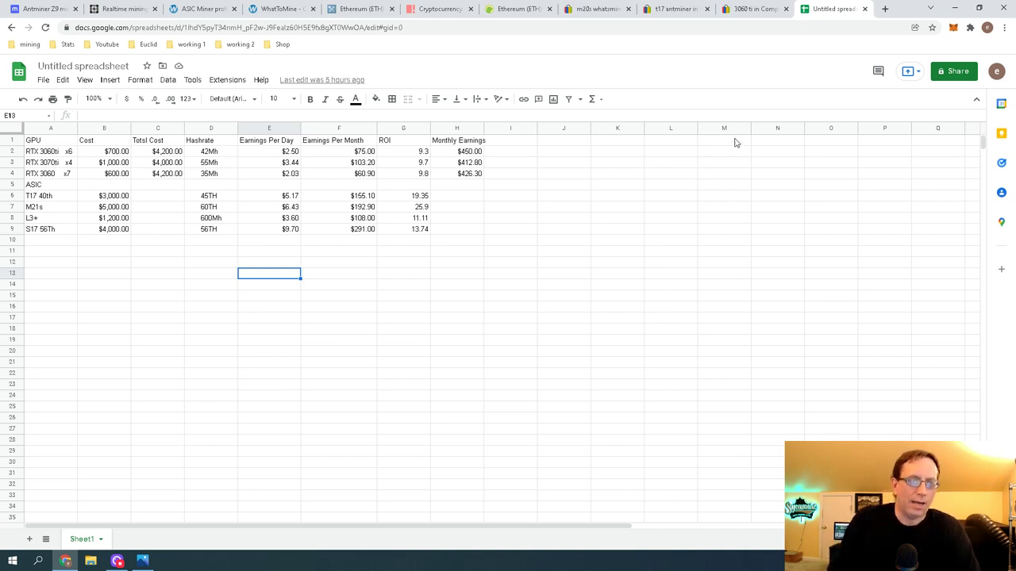
{"action": "left_click", "coordinate": [434, 7]}
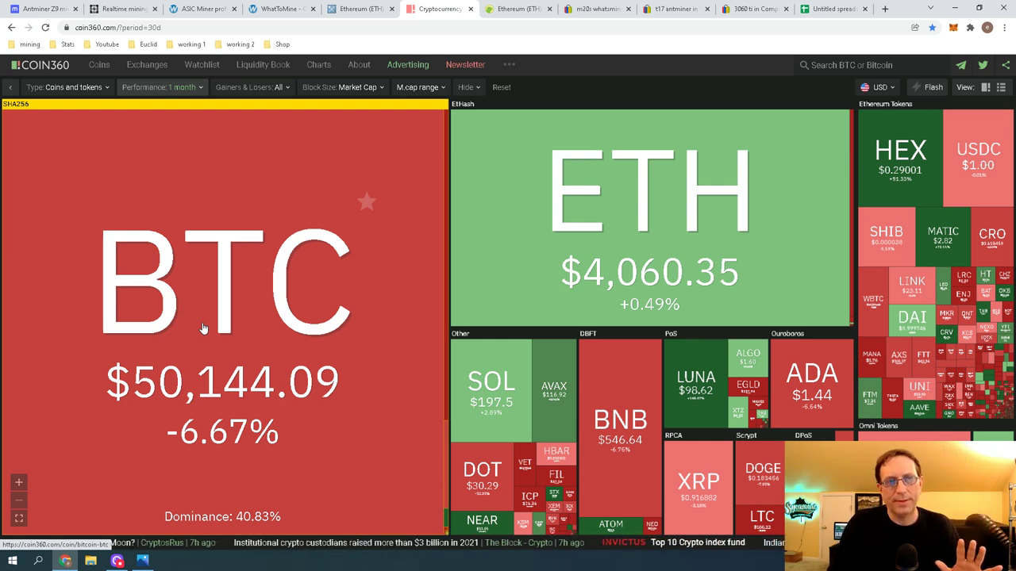
{"action": "key", "text": "ctrl+9"}
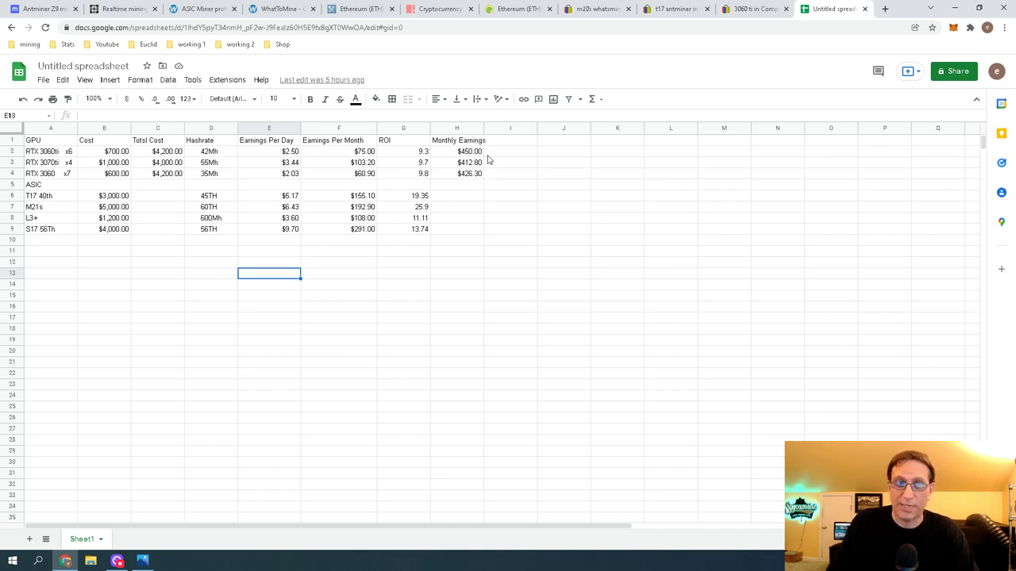
Review GPU coin profitability on WhatToMine and the Ethereum, Ravencoin and Flux pools on MiningPoolStats, ending back at the spreadsheet
{"action": "left_click", "coordinate": [278, 9]}
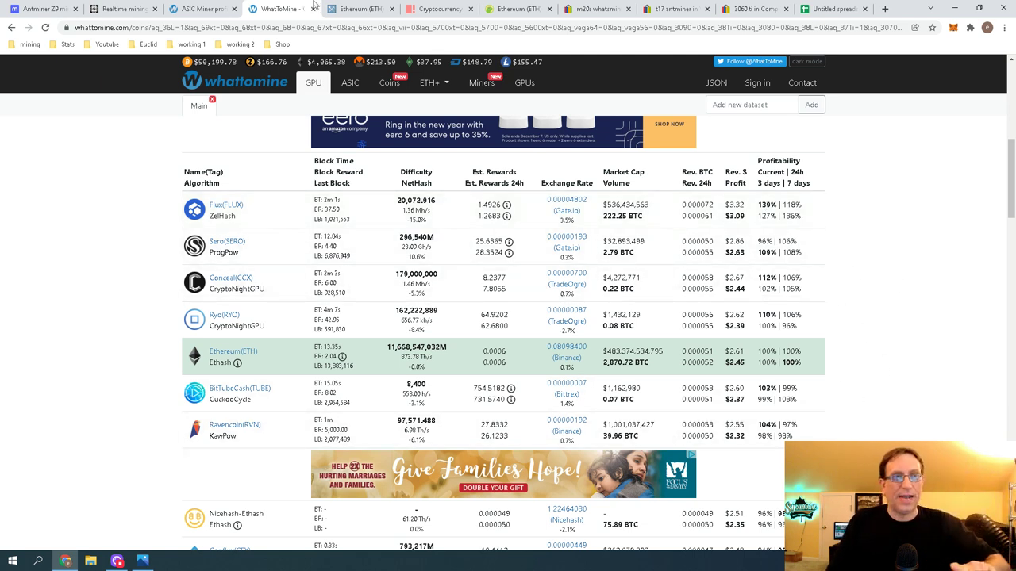
{"action": "left_click", "coordinate": [345, 8]}
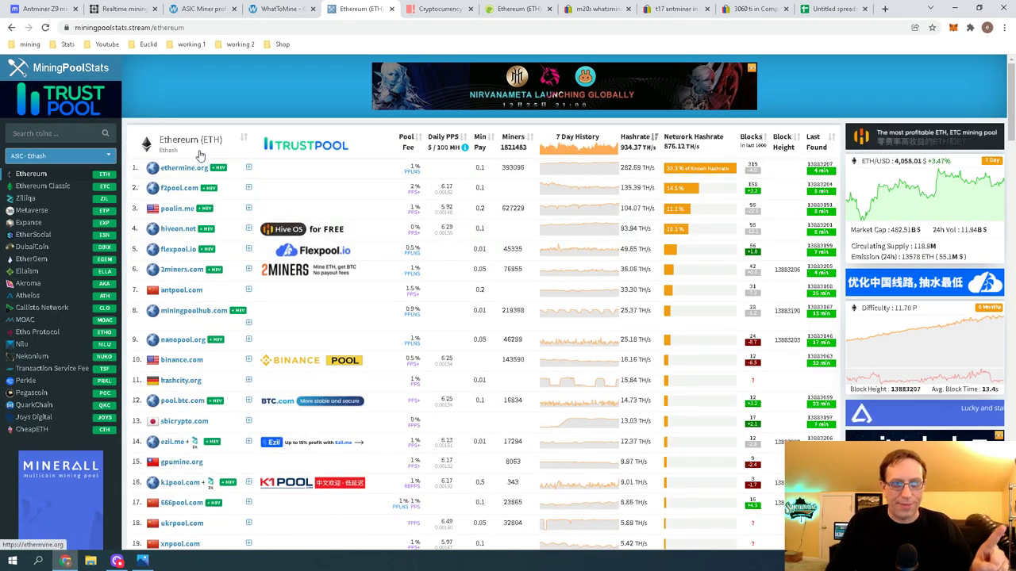
{"action": "left_click", "coordinate": [12, 27]}
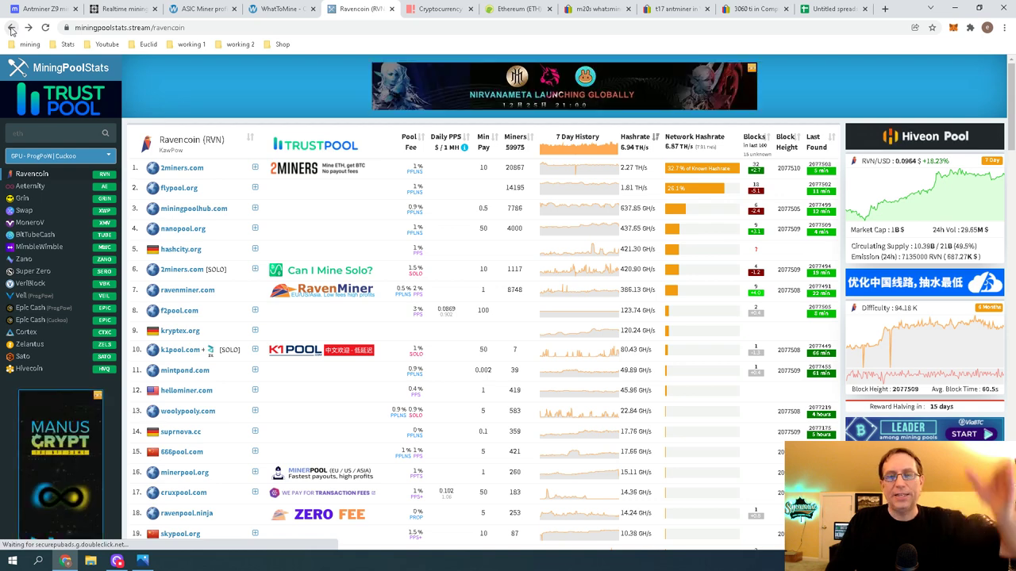
{"action": "left_click", "coordinate": [11, 28]}
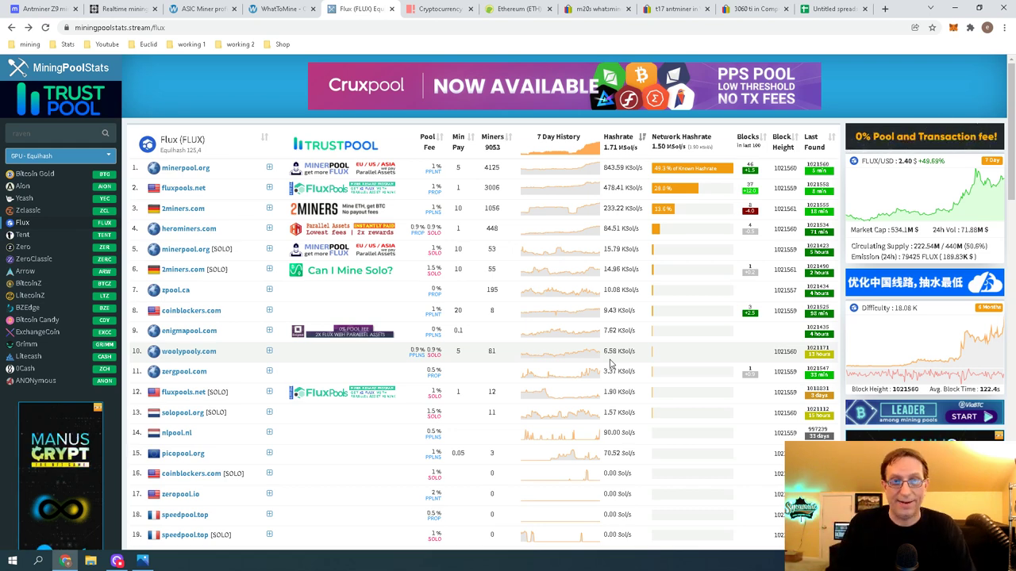
{"action": "left_click", "coordinate": [837, 8]}
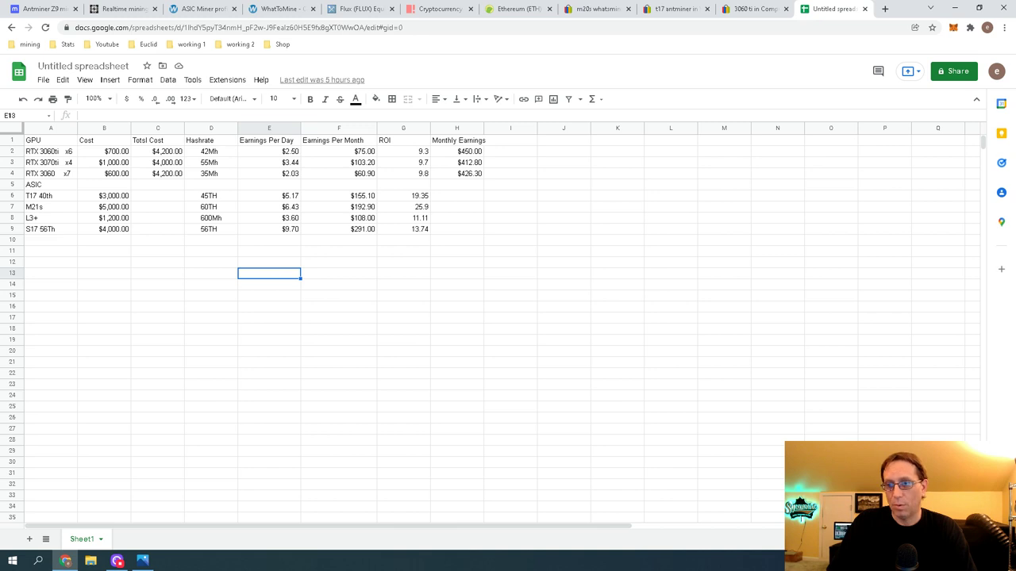
Switch to Photos to read the viewer's ASIC or GPU rig question, shrink its window, and return to the spreadsheet
{"action": "key", "text": "alt+Tab"}
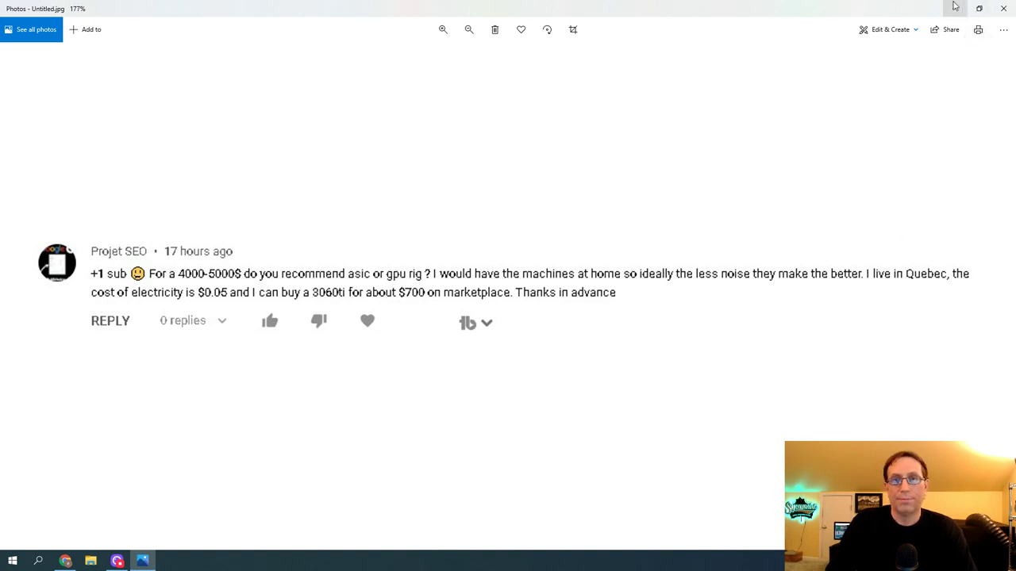
{"action": "double_click", "coordinate": [764, 6]}
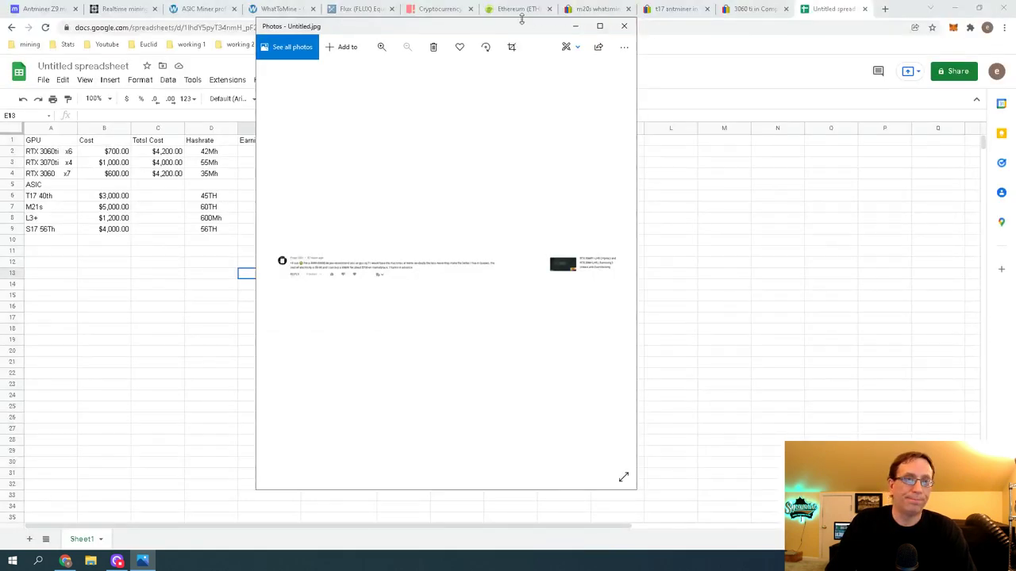
{"action": "left_click", "coordinate": [703, 43]}
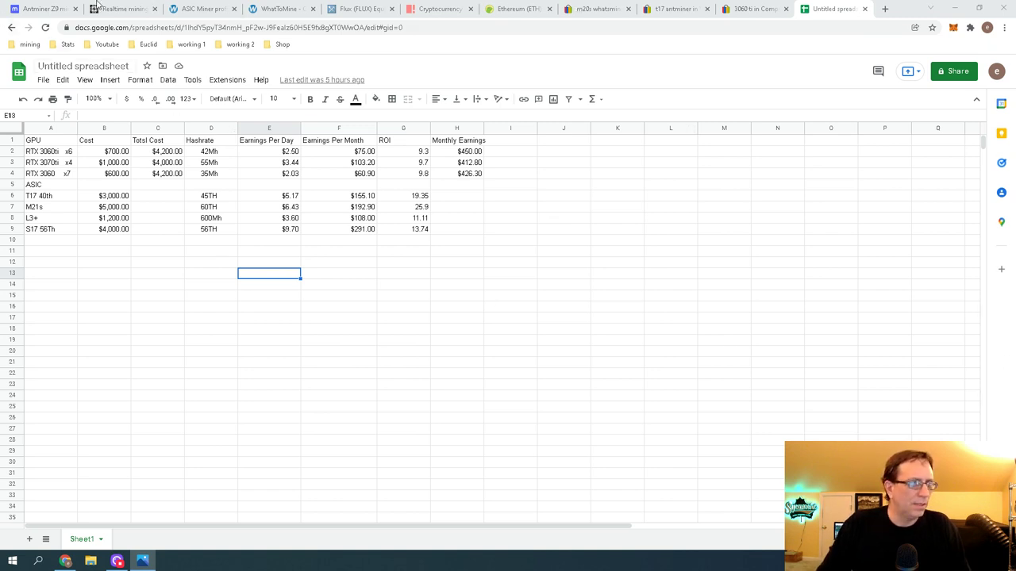
Open the Hive OS GPU farm, inspect the 4GPU worker's cards and power consumption, and return to the spreadsheet
{"action": "left_click", "coordinate": [48, 8]}
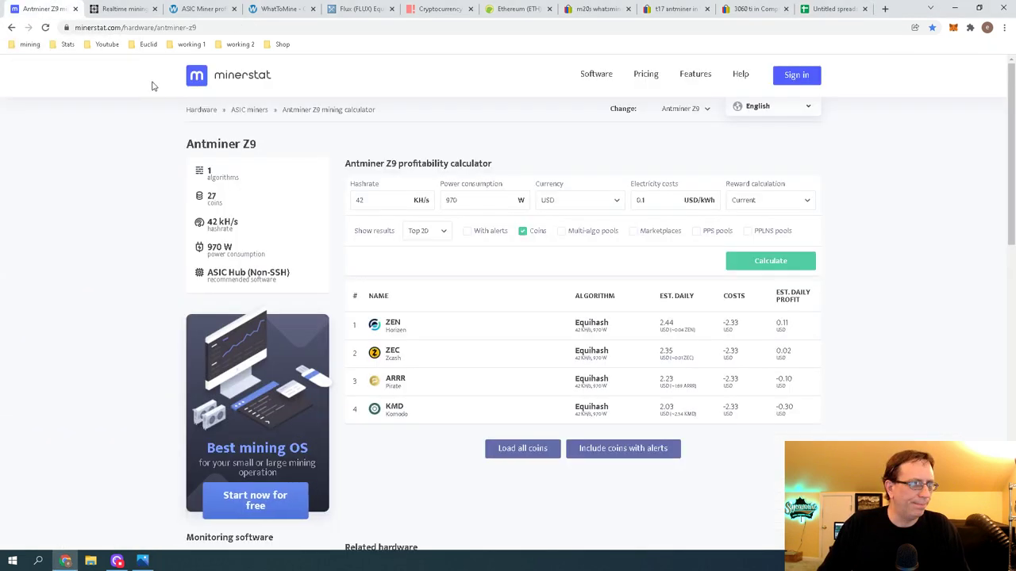
{"action": "left_click", "coordinate": [29, 44]}
{"action": "left_click", "coordinate": [61, 77]}
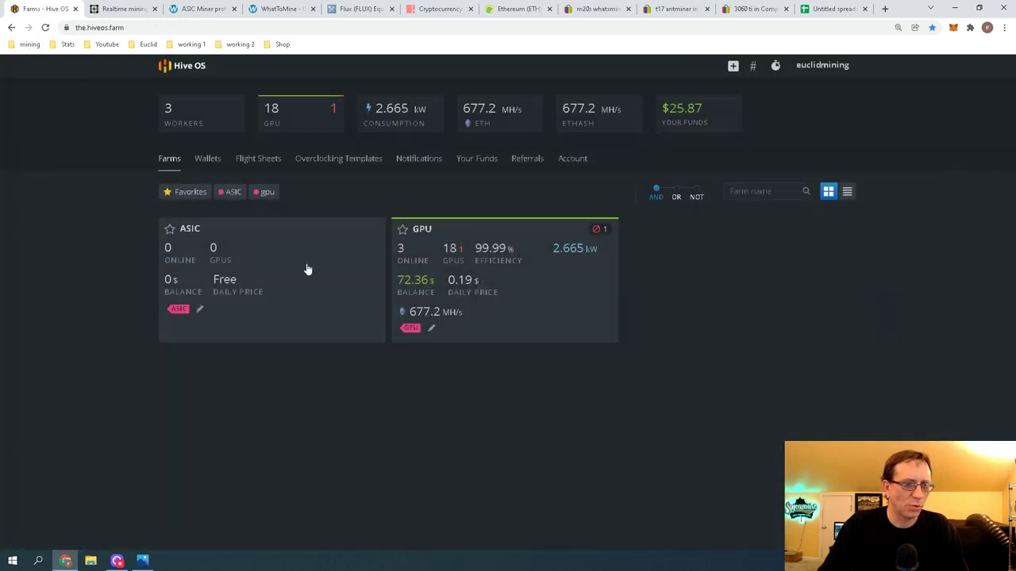
{"action": "left_click", "coordinate": [426, 294]}
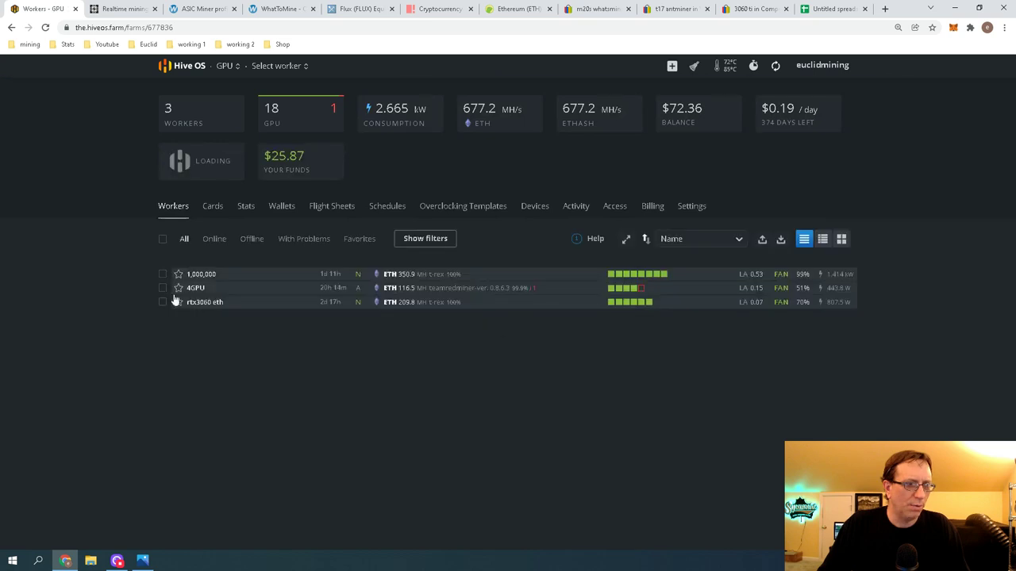
{"action": "left_click", "coordinate": [194, 290]}
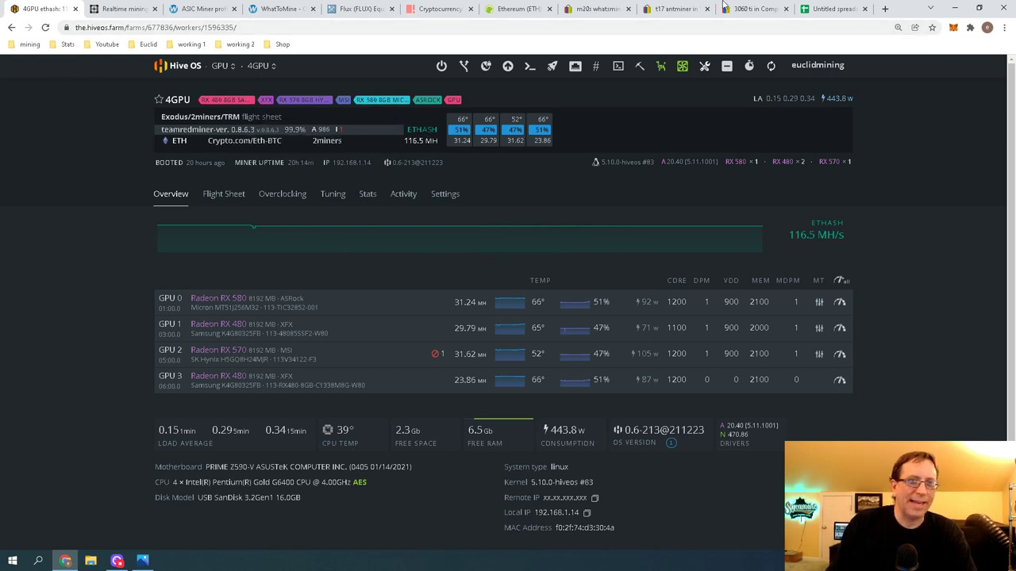
{"action": "left_click", "coordinate": [832, 9]}
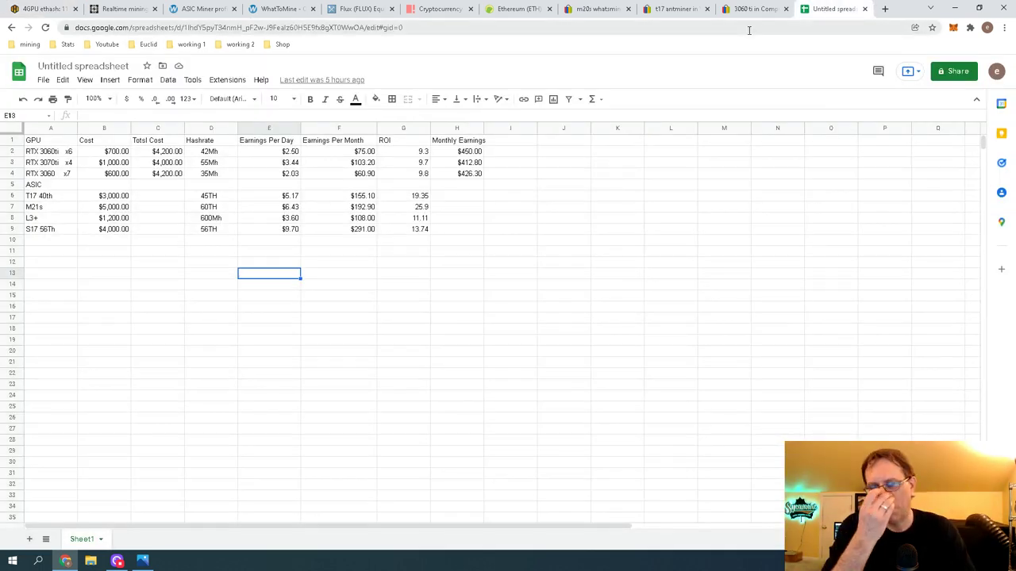